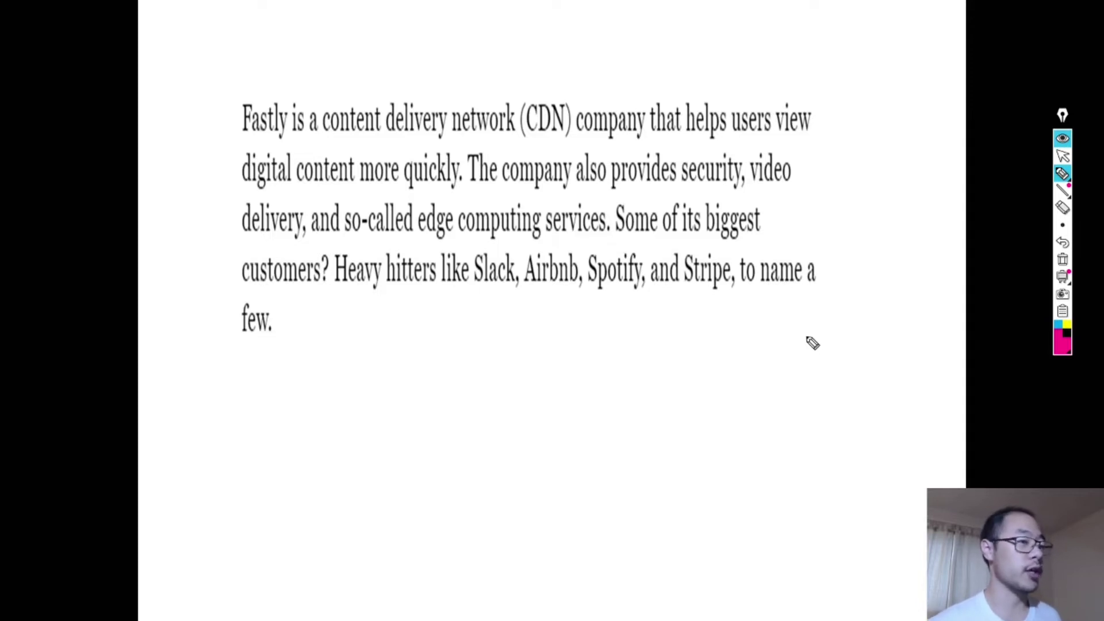
- Advance to the TikTok usage article slide and underline "third-quarter revenue" and "TikTok" in its paragraph
key("Right")
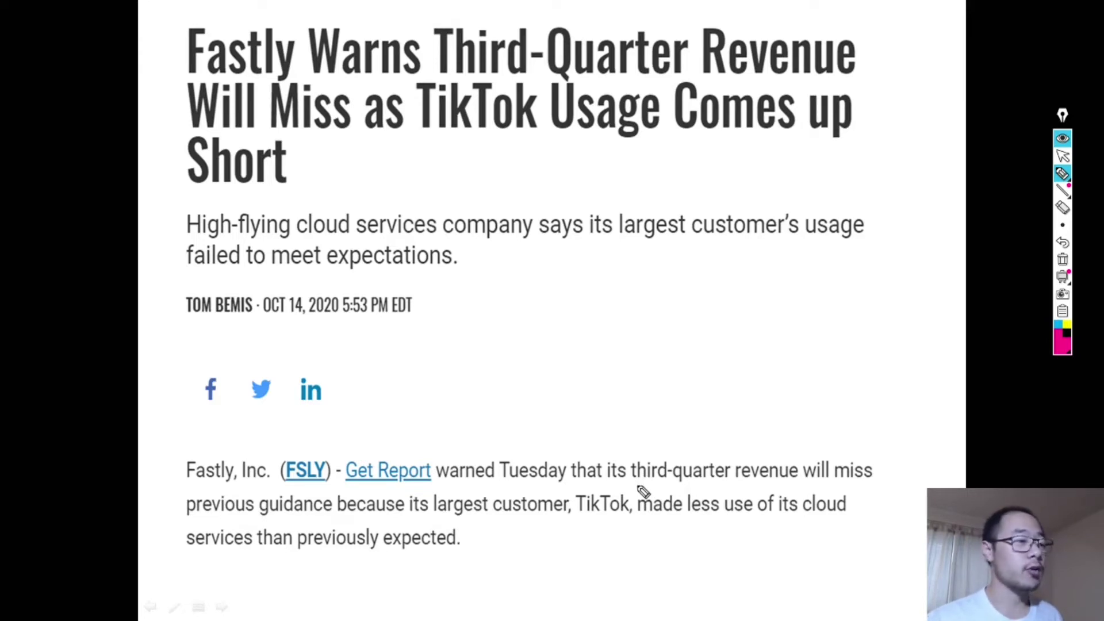
left_click_drag(649, 488, 810, 487)
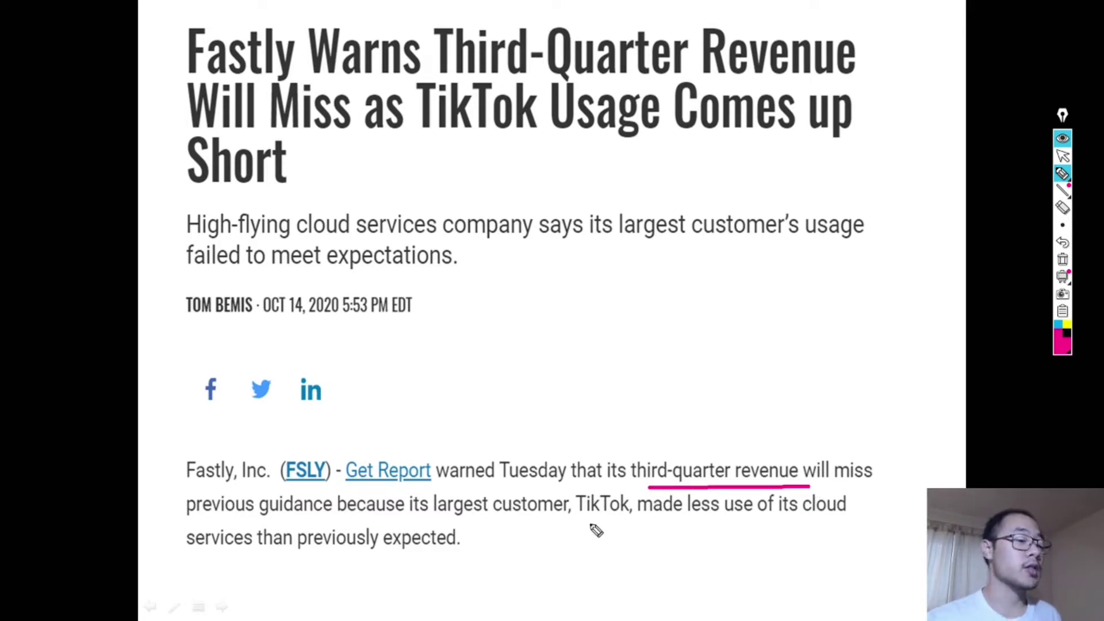
left_click_drag(577, 520, 641, 521)
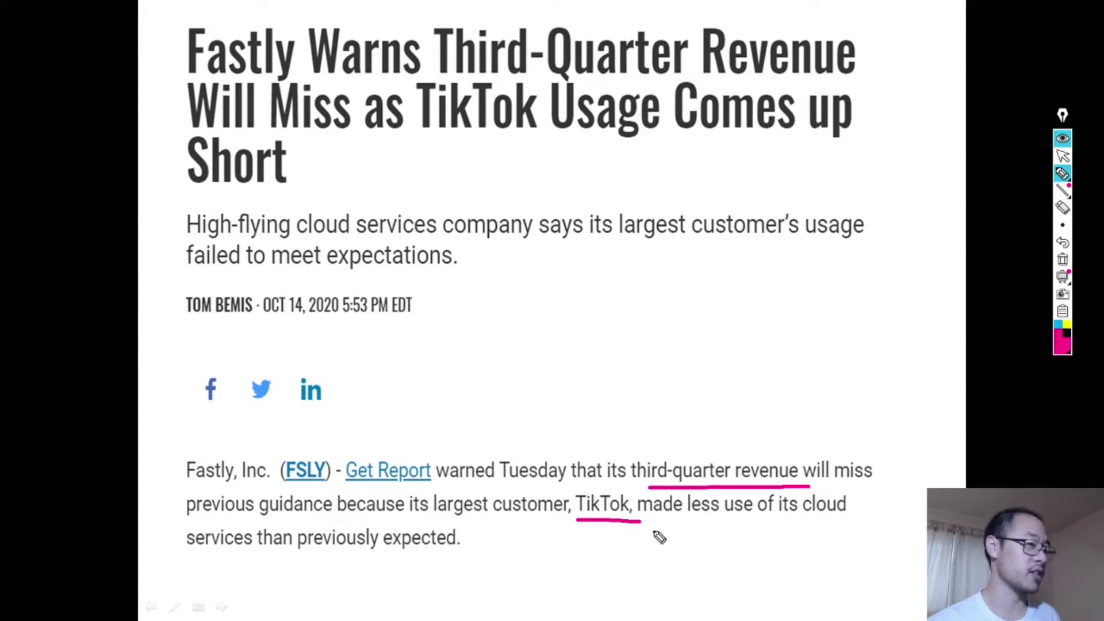
- On the next slide, underline the $73.5 million and $70 million and $71 guidance figures and both analysts' one-year price target cuts
key("Right")
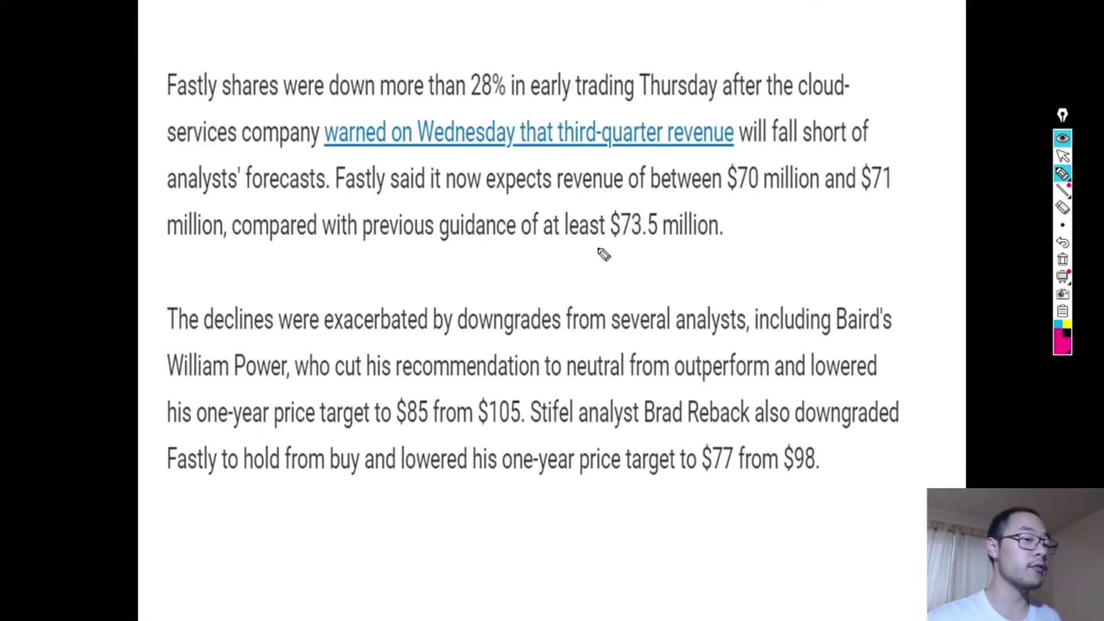
left_click_drag(599, 249, 694, 249)
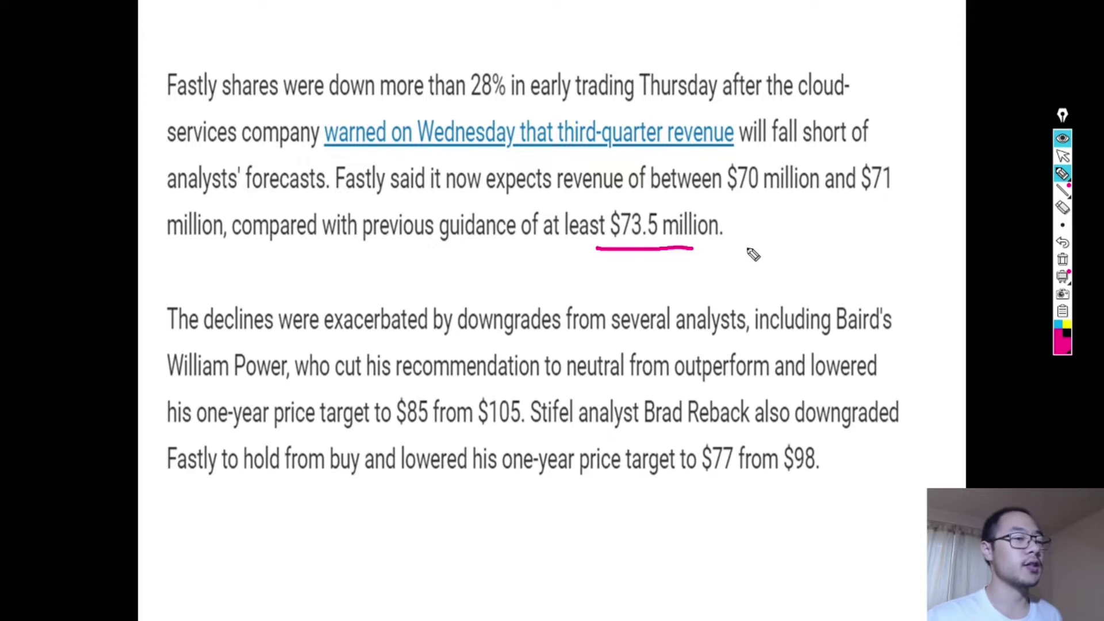
left_click_drag(728, 198, 888, 198)
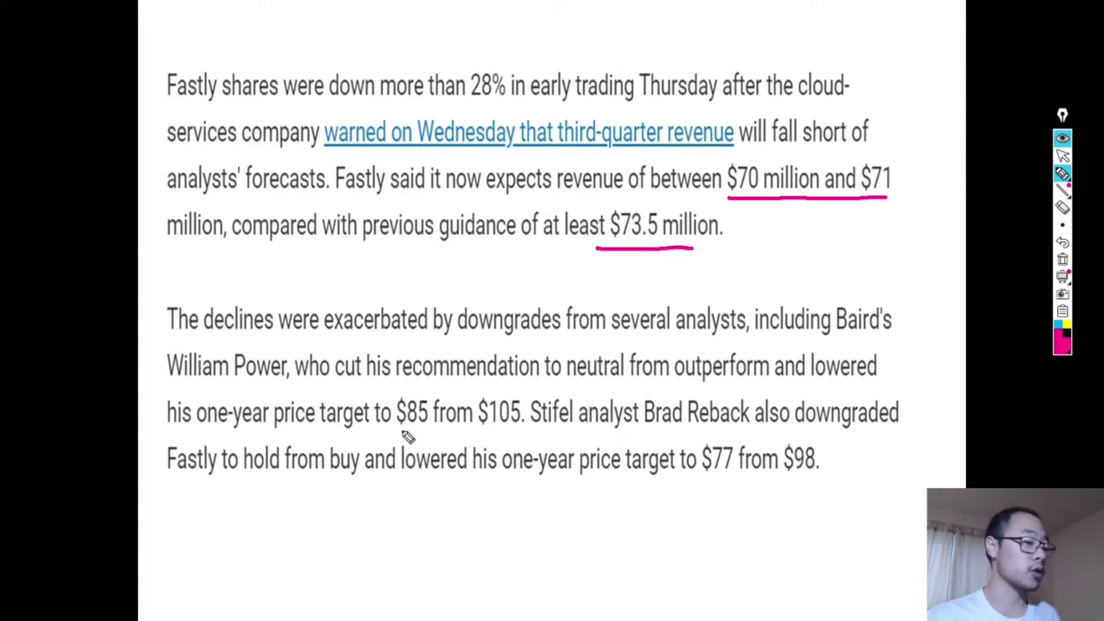
left_click_drag(397, 431, 518, 431)
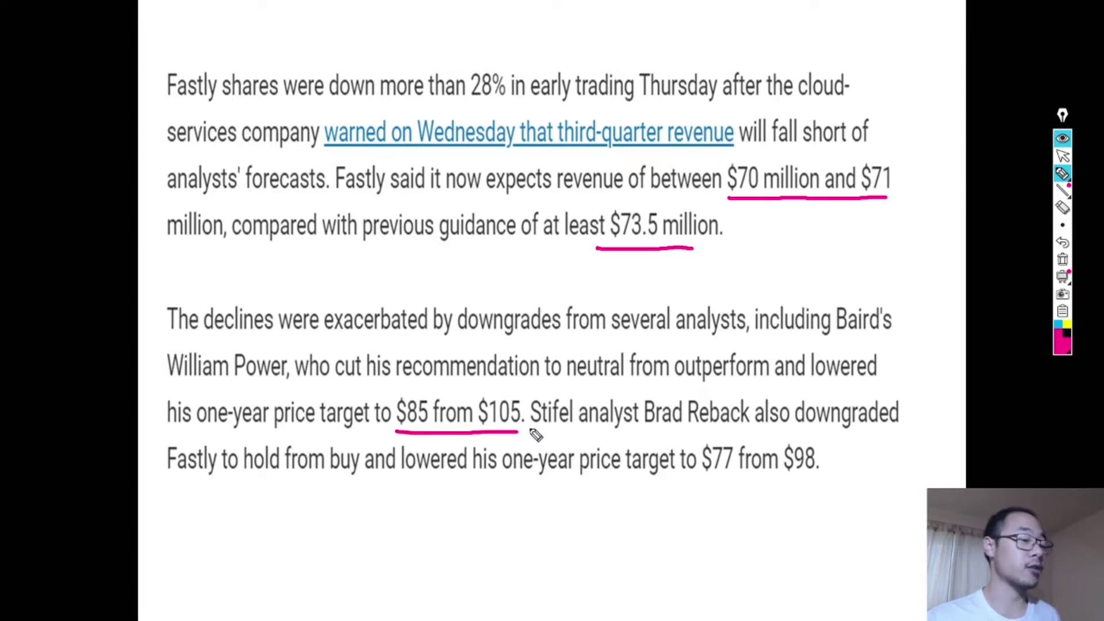
left_click_drag(708, 485, 825, 484)
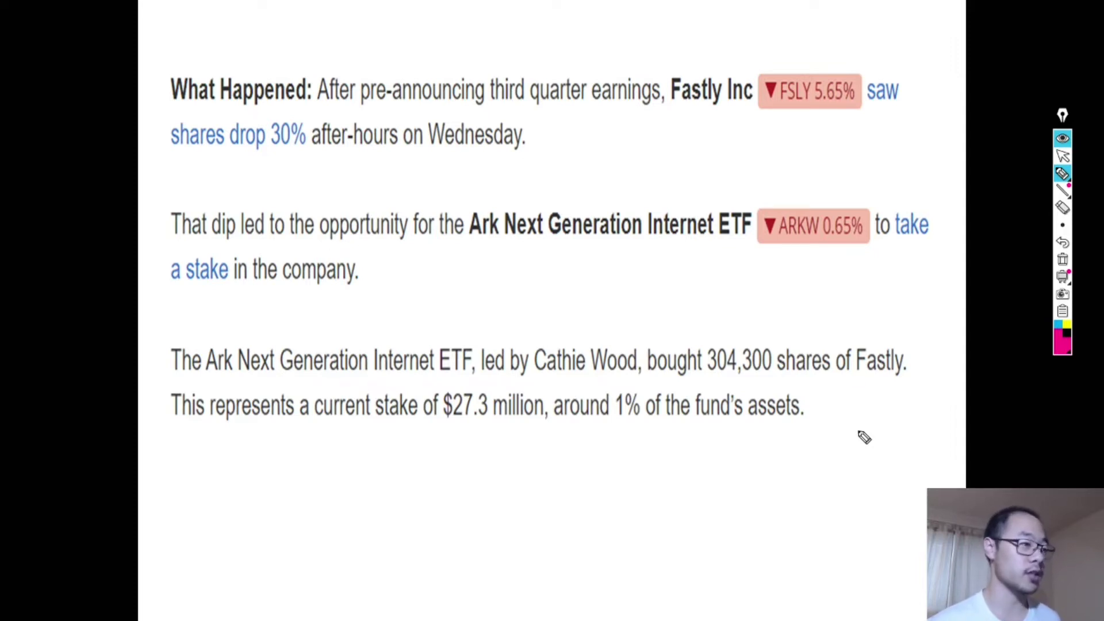
- Switch to the FSLY chart in thinkorswim, zoomed to late June through October, and hatch the zone between the red support lines below the latest candles
key("ctrl+shift+1")
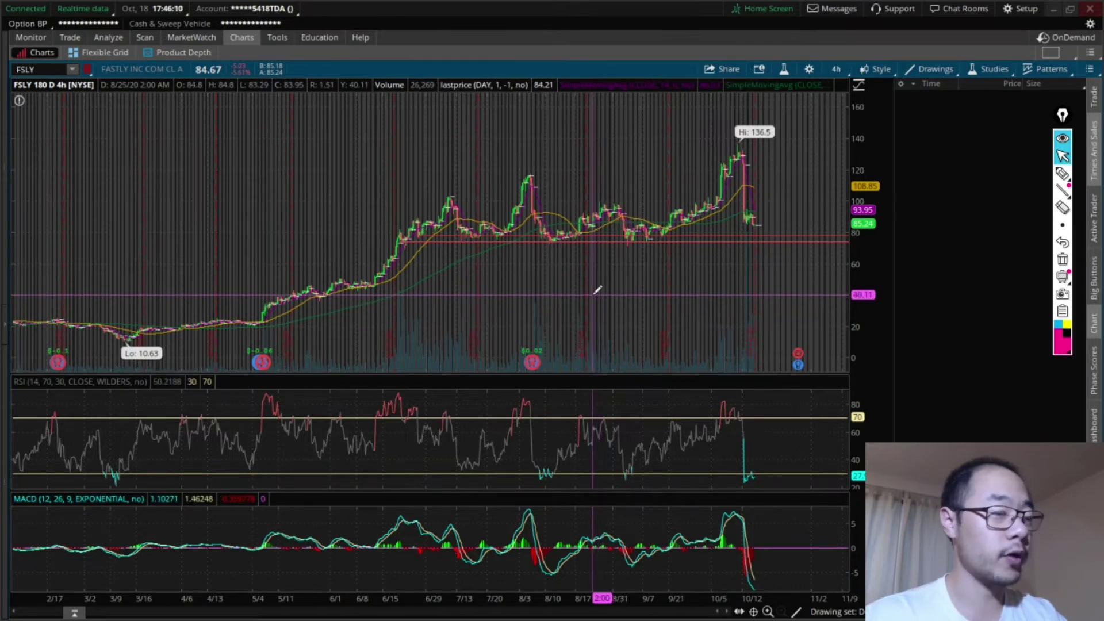
left_click_drag(406, 240, 789, 239)
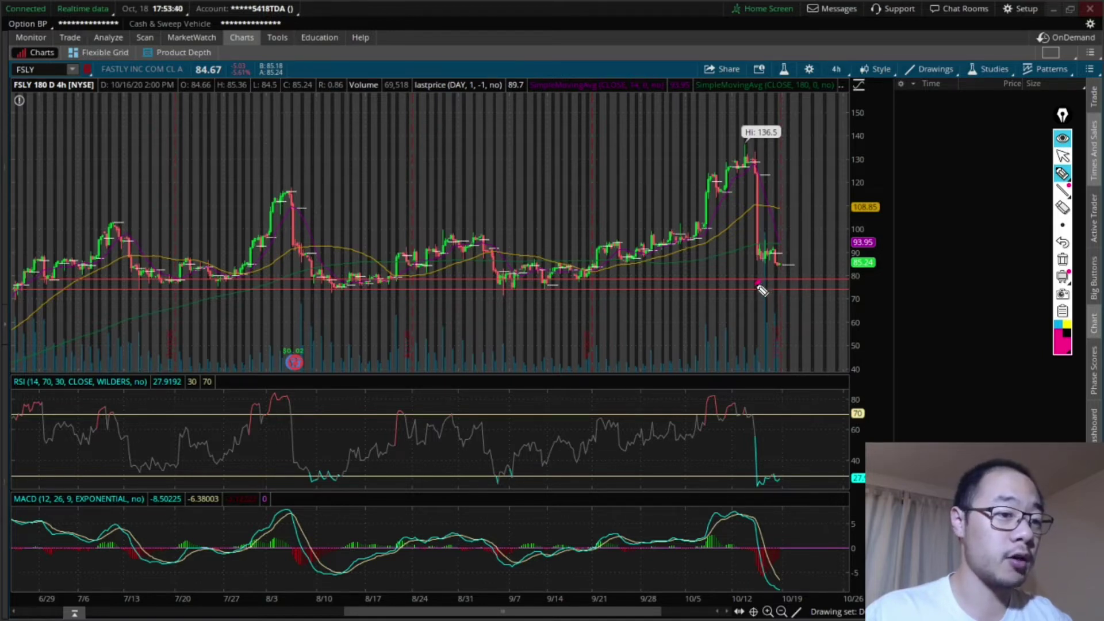
left_click_drag(758, 284, 786, 284)
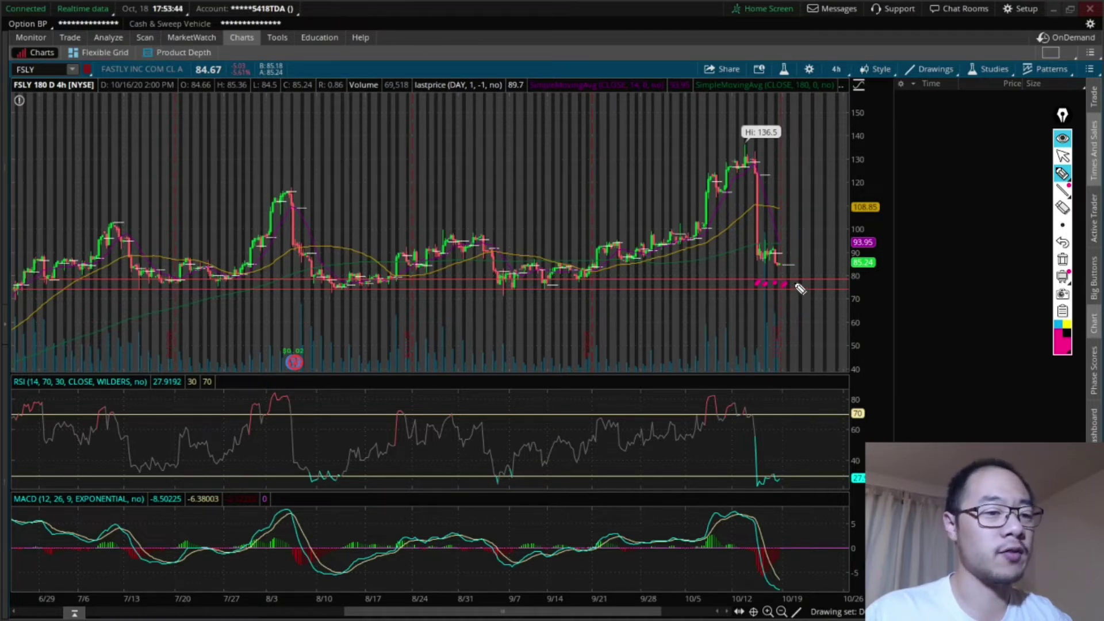
left_click_drag(796, 287, 803, 293)
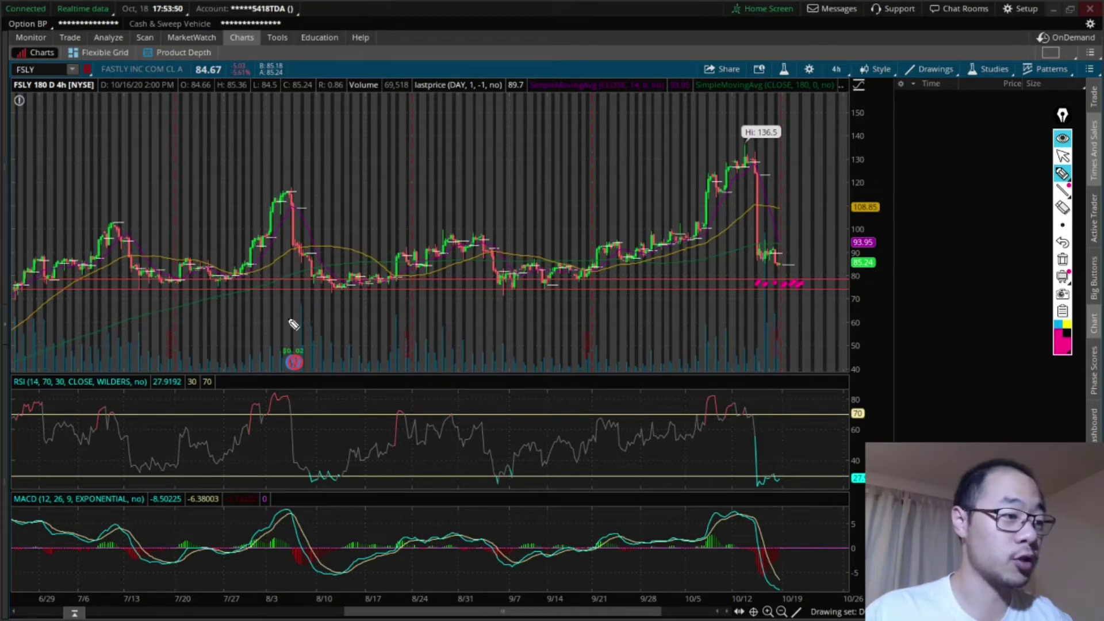
- Draw a freehand support line along the lower red line from mid-July past 10/19, and underline the July, August and September lows
left_click_drag(148, 297, 818, 292)
left_click_drag(178, 300, 151, 301)
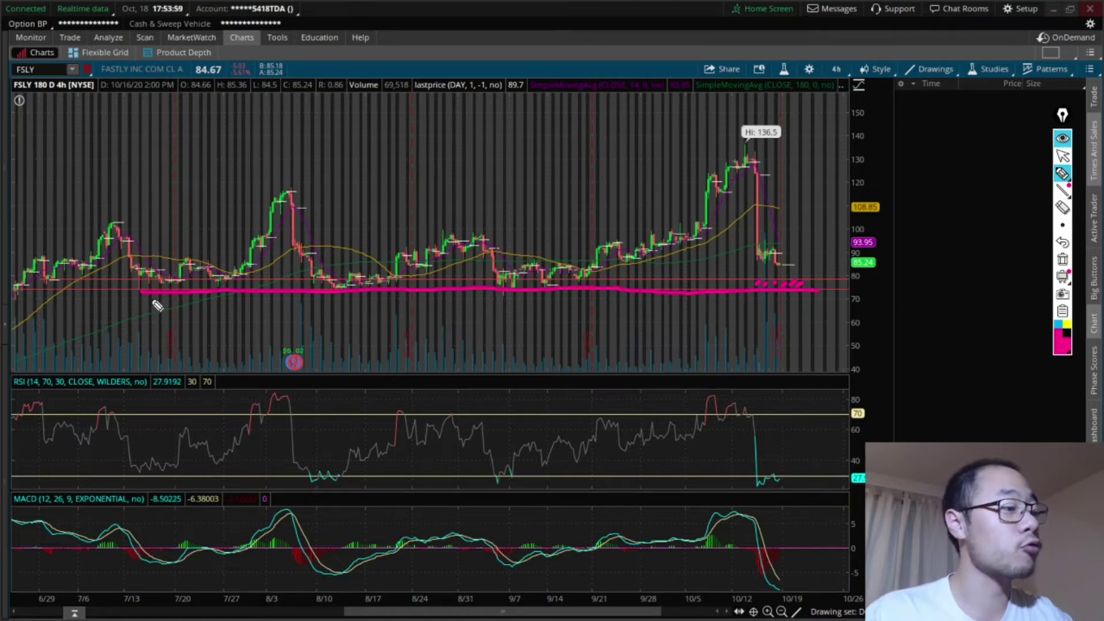
left_click_drag(332, 301, 366, 300)
left_click_drag(508, 298, 579, 297)
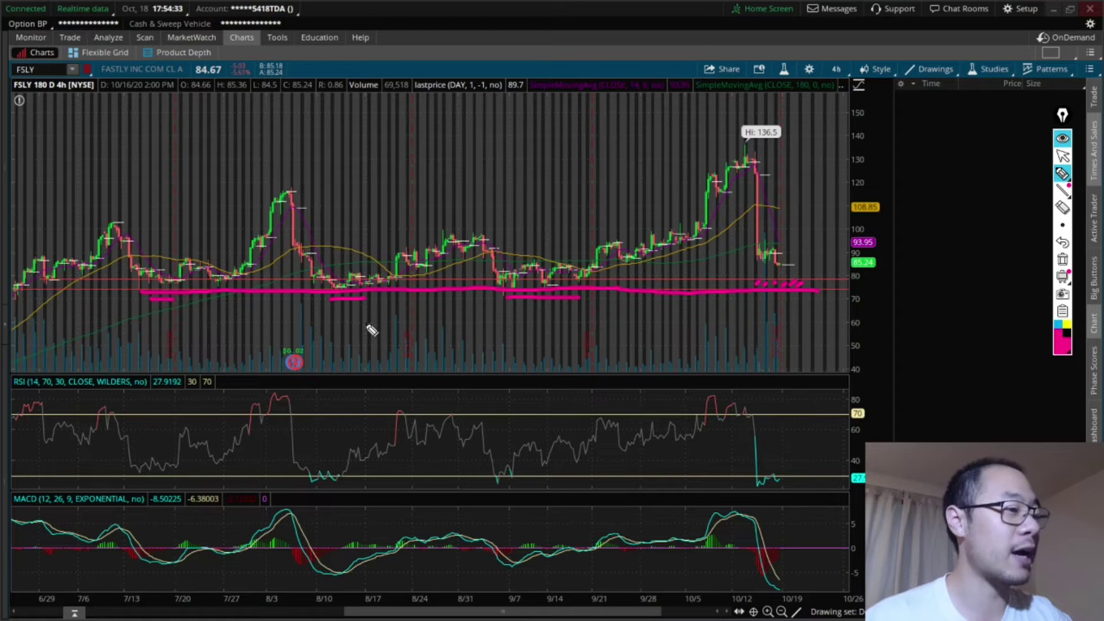
- Number the successive price peaks from July to October above the candles, starting with 1, 2 and 3
left_click_drag(122, 183, 121, 196)
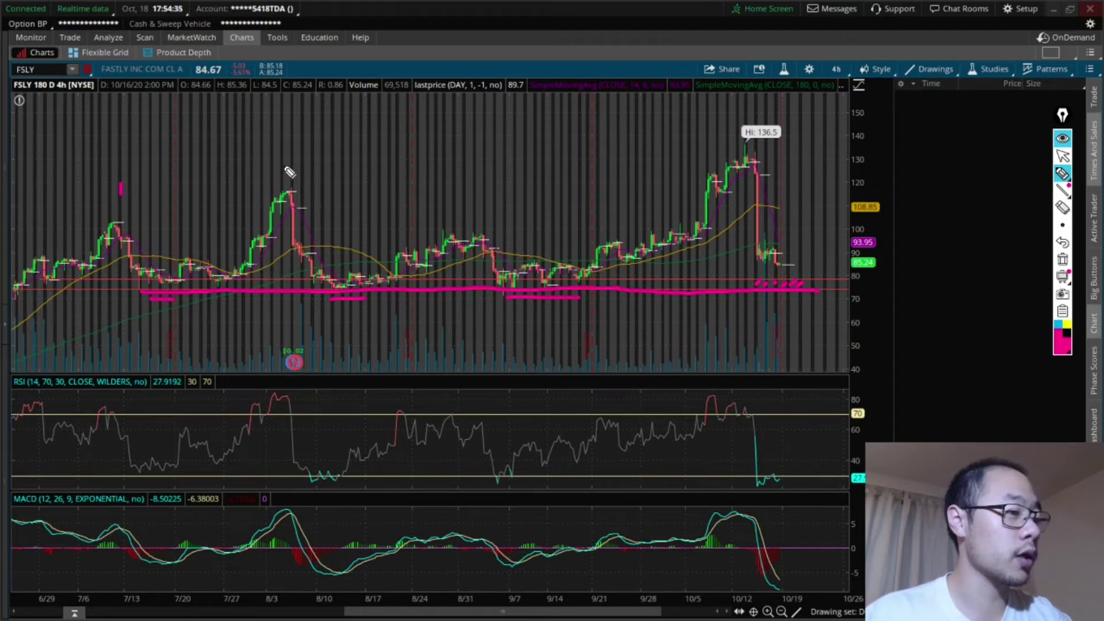
left_click_drag(280, 166, 296, 175)
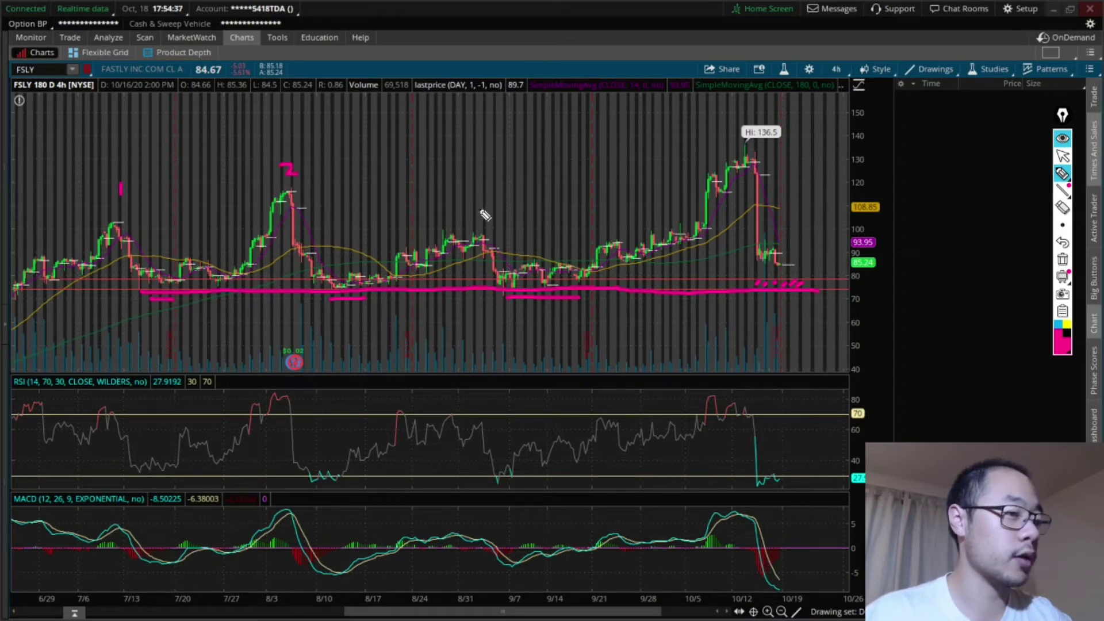
mouse_move(478, 206)
left_mouse_down()
mouse_move(488, 212)
mouse_move(477, 228)
left_mouse_up()
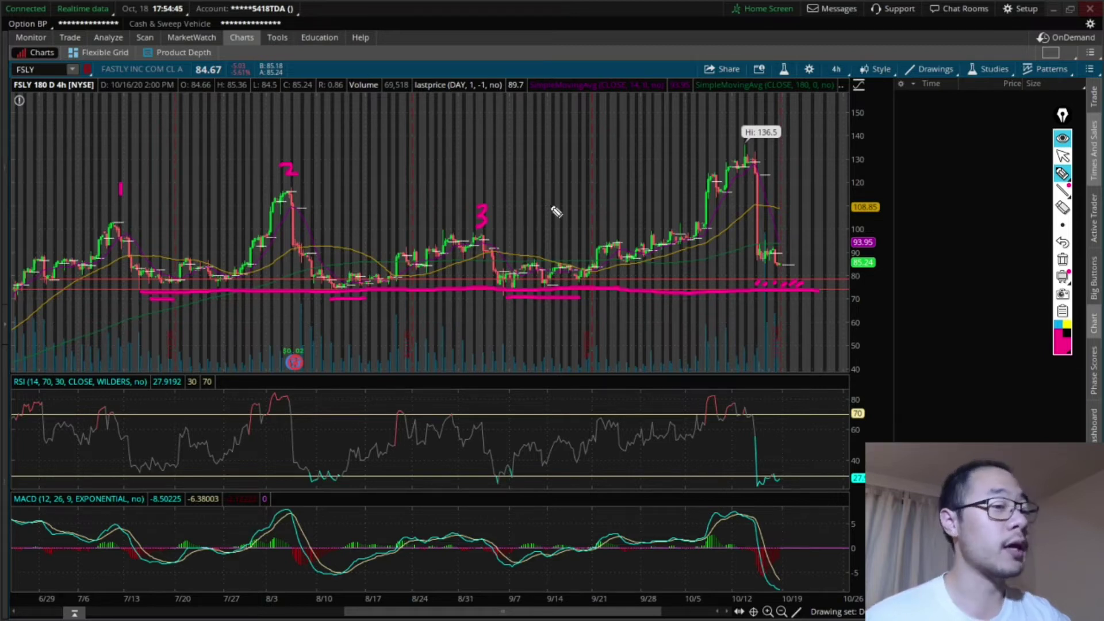
mouse_move(736, 122)
left_mouse_down()
mouse_move(734, 133)
mouse_move(747, 129)
mouse_move(739, 138)
left_mouse_up()
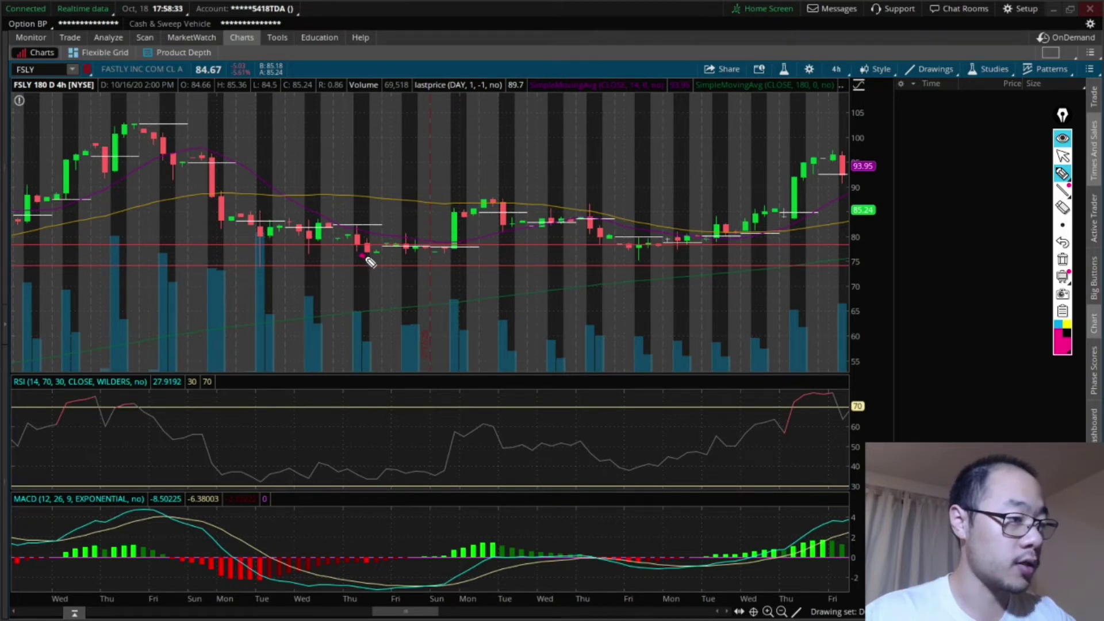
- On a close-up of the first pullback, underline the low, hatch the support zone, tick both MACD turns and draw an arrow to the breakout
left_click_drag(361, 255, 380, 258)
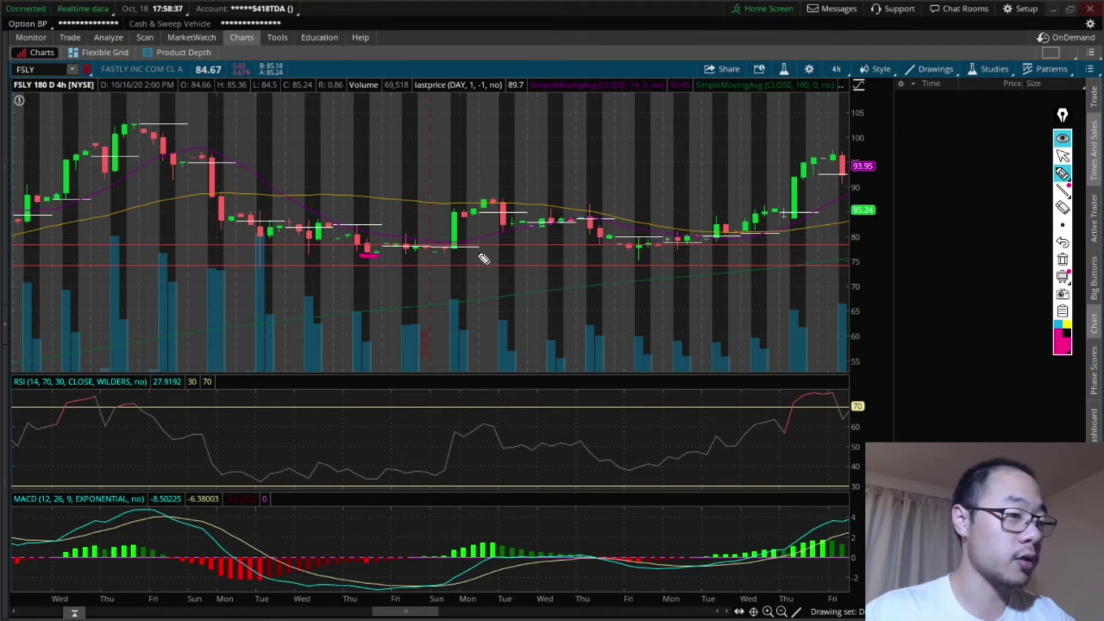
left_click_drag(485, 257, 548, 251)
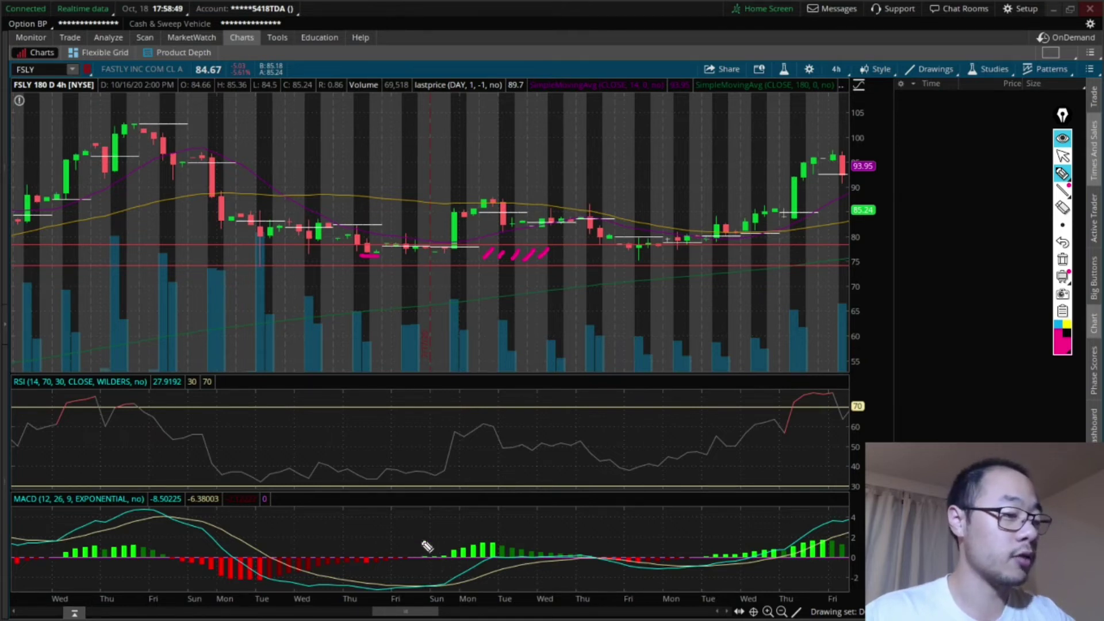
left_click_drag(421, 213, 424, 203)
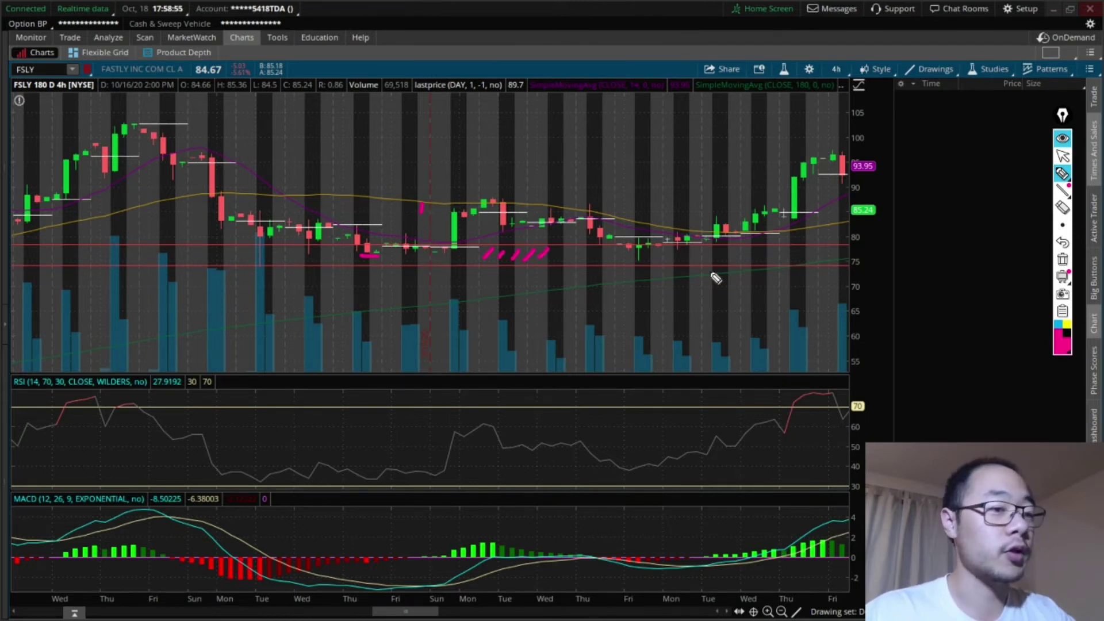
mouse_move(747, 257)
left_mouse_down()
mouse_move(788, 231)
mouse_move(774, 234)
mouse_move(789, 230)
mouse_move(789, 252)
left_mouse_up()
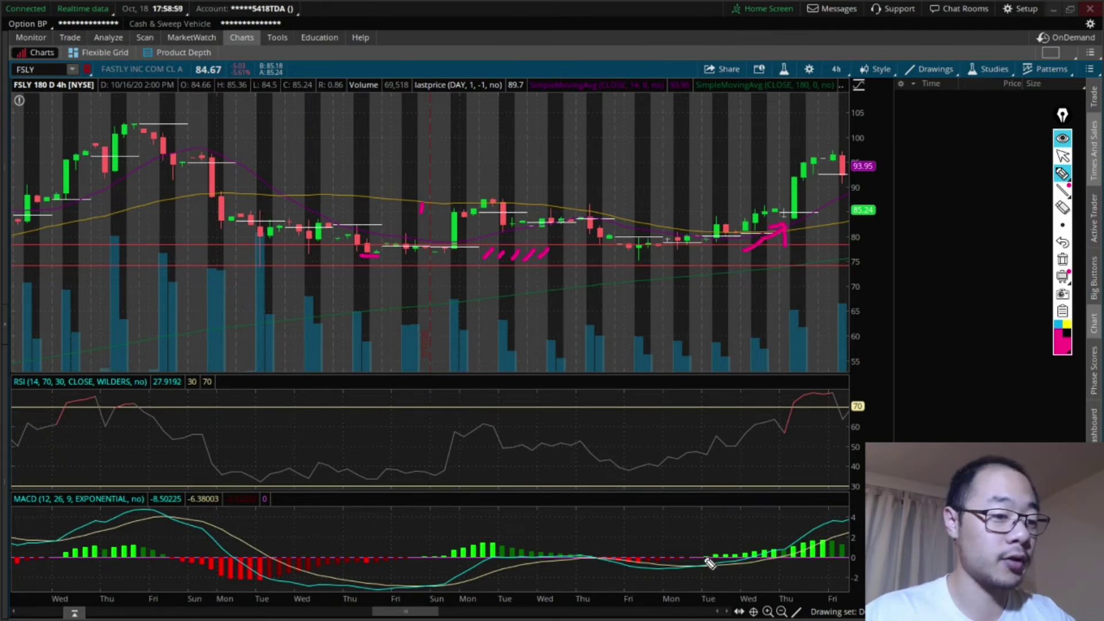
left_click_drag(700, 198, 699, 206)
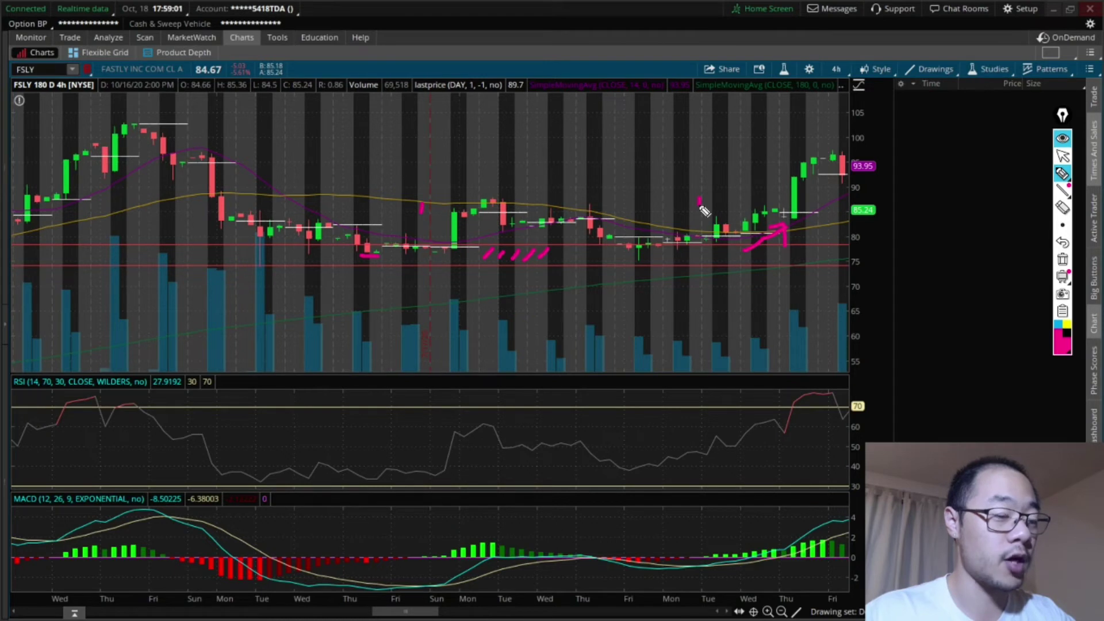
left_click_drag(696, 557, 706, 556)
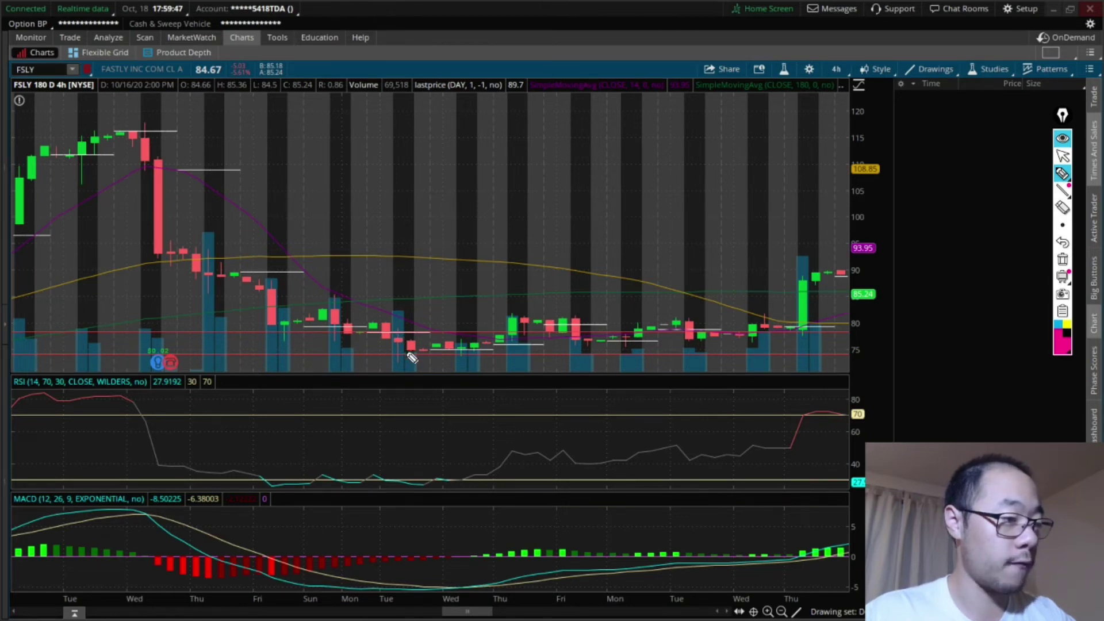
- On a close-up of the second pullback, underline the low, hatch the support zone, tick the MACD turn and mark the breakout with an arrow
left_click_drag(401, 354, 435, 355)
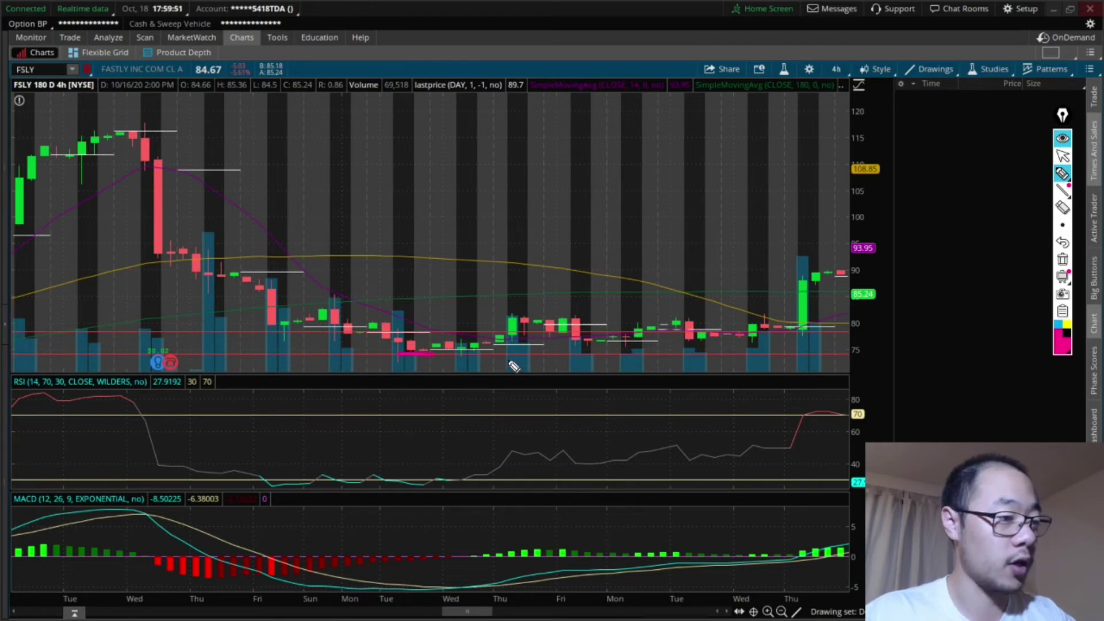
left_click_drag(357, 340, 382, 350)
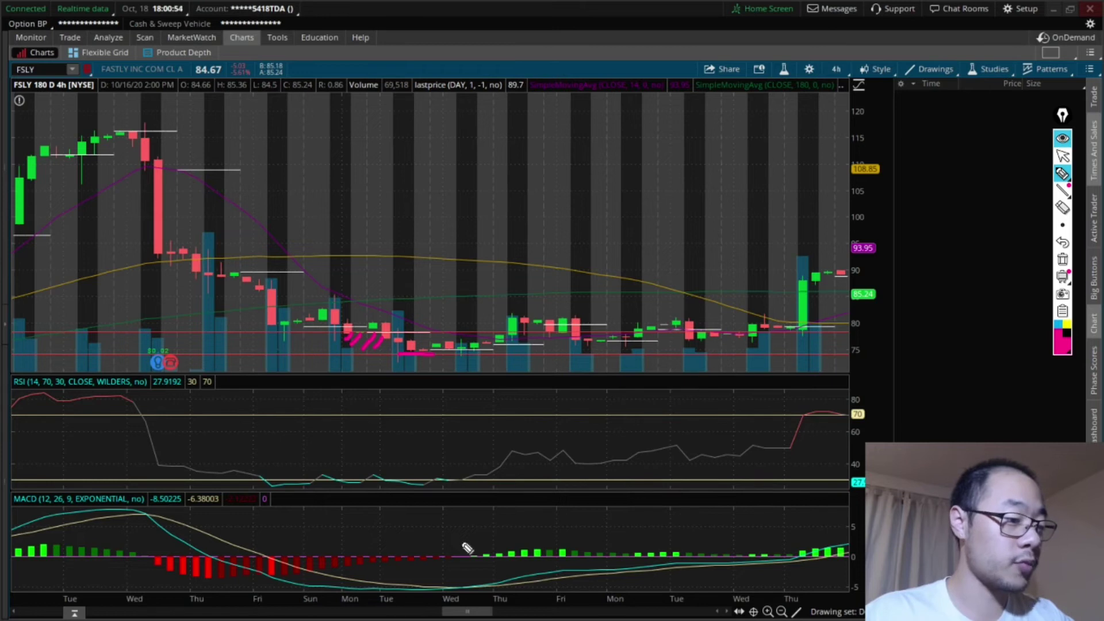
left_click_drag(466, 278, 464, 289)
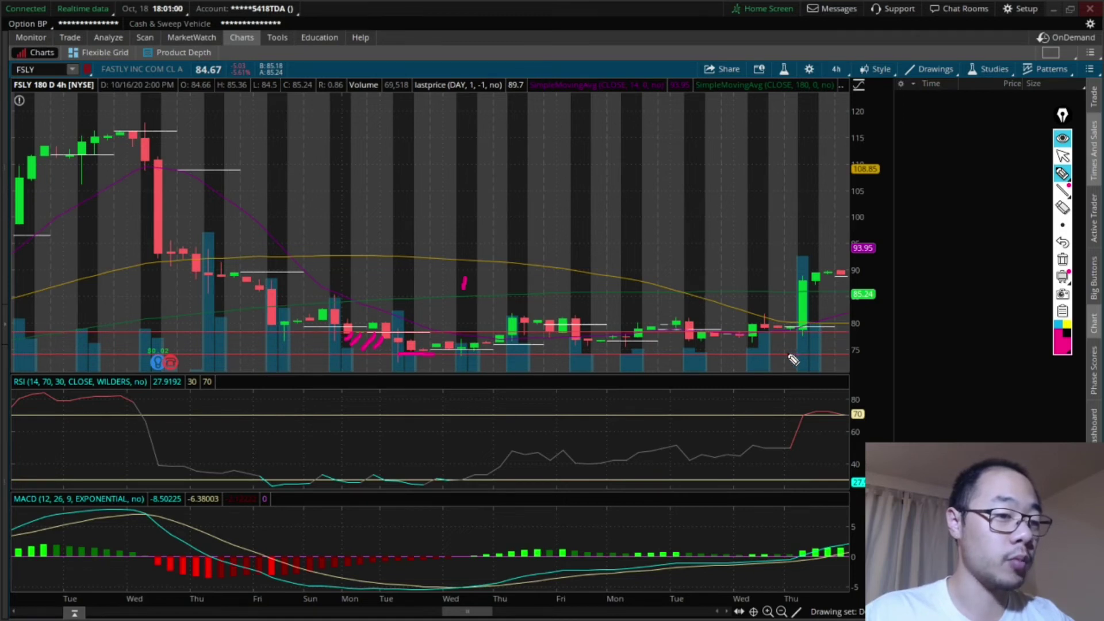
mouse_move(788, 357)
left_mouse_down()
mouse_move(815, 343)
mouse_move(812, 352)
left_mouse_up()
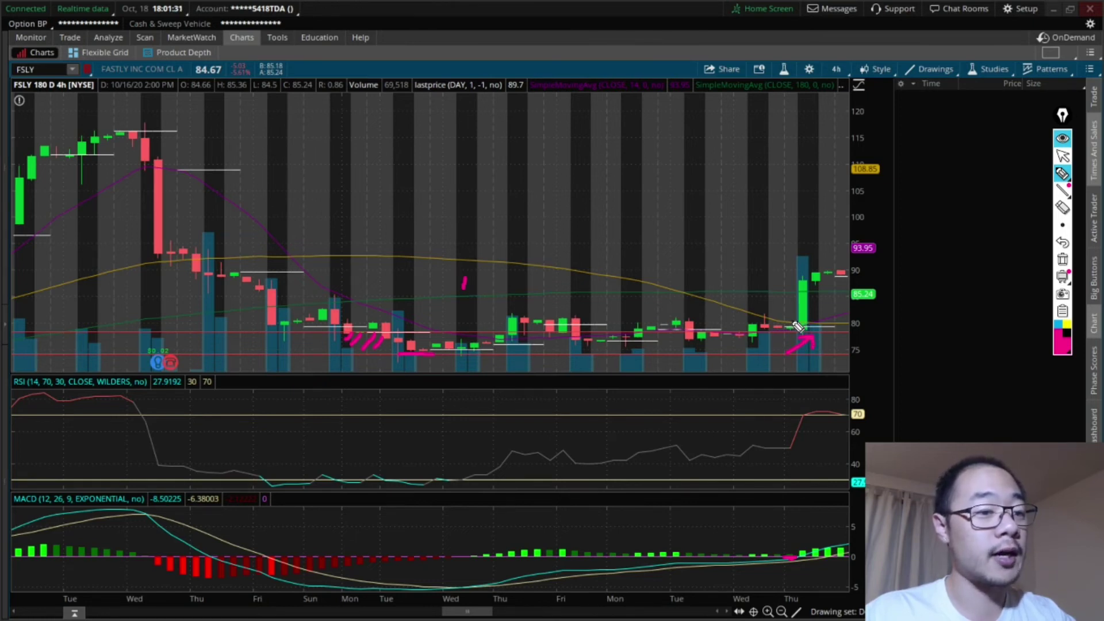
mouse_move(791, 321)
left_mouse_down()
mouse_move(808, 319)
mouse_move(801, 326)
left_mouse_up()
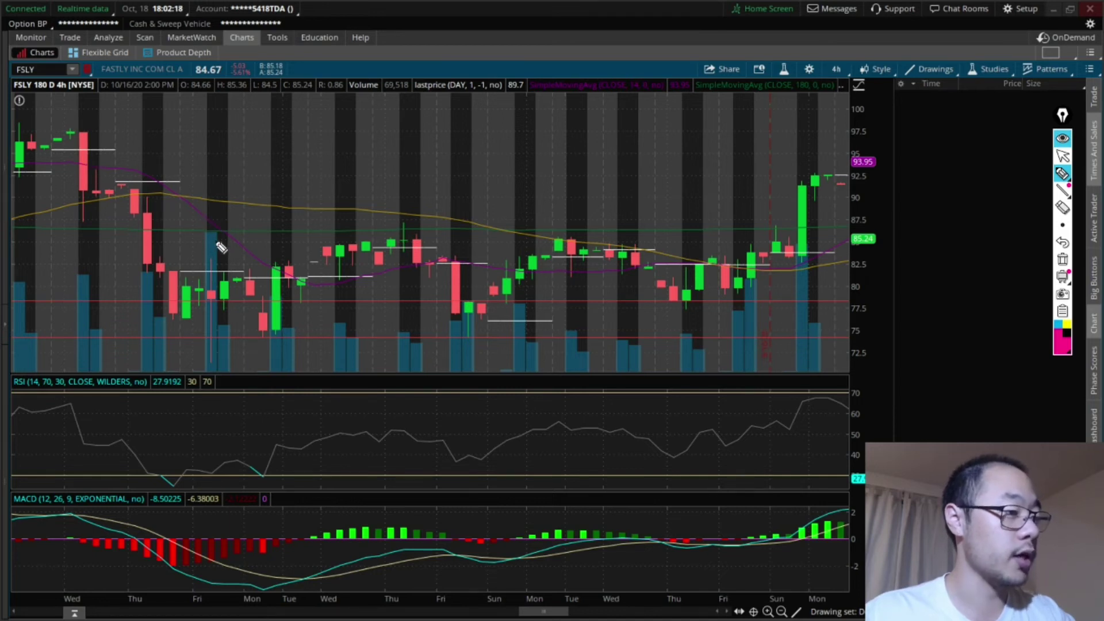
- On a close-up of the third pullback, underline the low, hatch the support zone, tick both MACD turns and draw an arrow to the breakout
left_click_drag(258, 338, 282, 339)
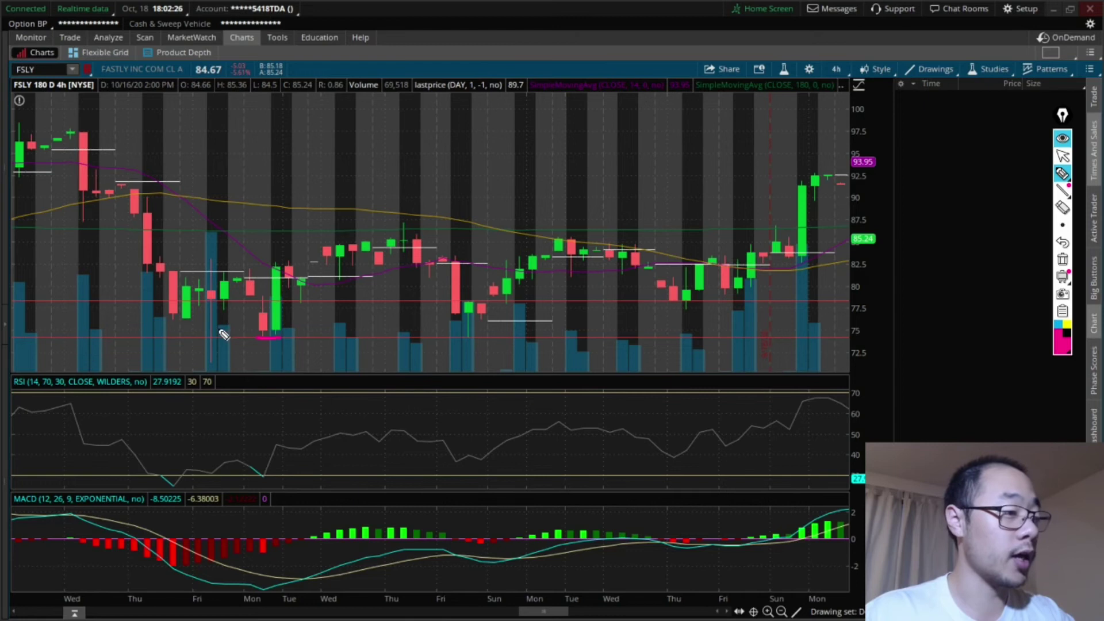
mouse_move(295, 321)
left_mouse_down()
mouse_move(324, 309)
mouse_move(323, 330)
mouse_move(364, 311)
mouse_move(370, 336)
left_mouse_up()
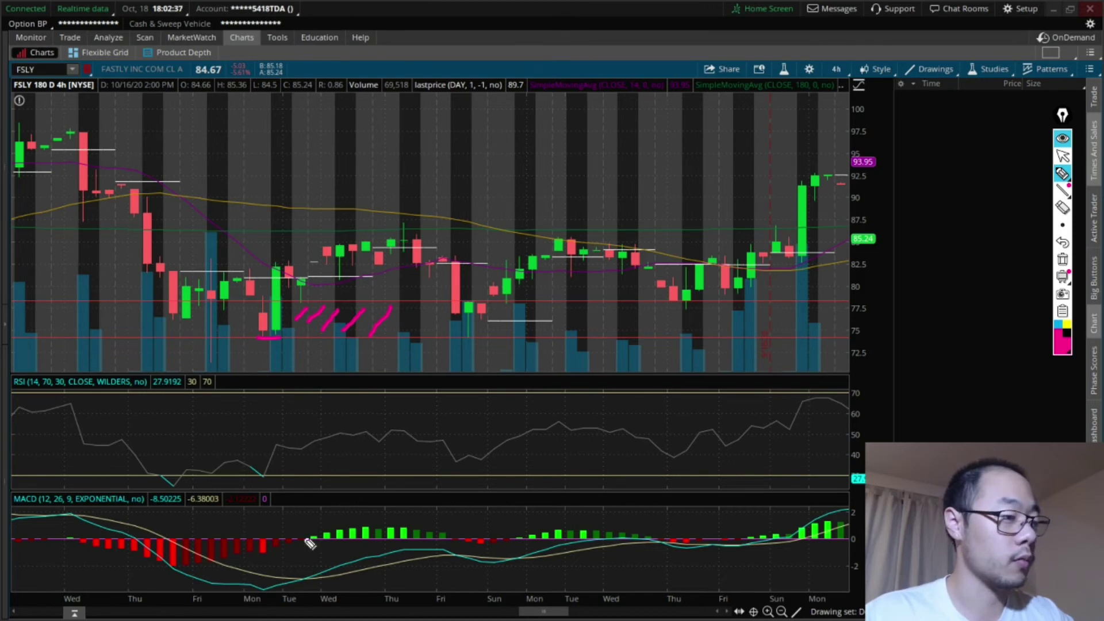
mouse_move(308, 230)
left_mouse_down()
mouse_move(308, 215)
mouse_move(308, 231)
left_mouse_up()
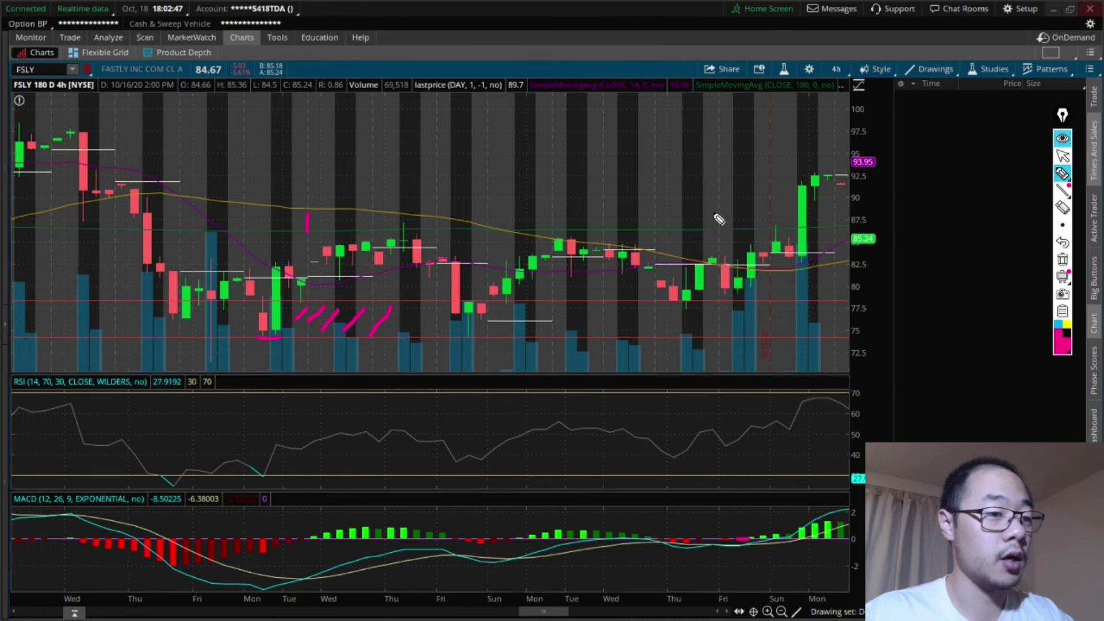
left_click_drag(712, 213, 716, 224)
mouse_move(751, 320)
left_mouse_down()
mouse_move(800, 284)
mouse_move(815, 298)
left_mouse_up()
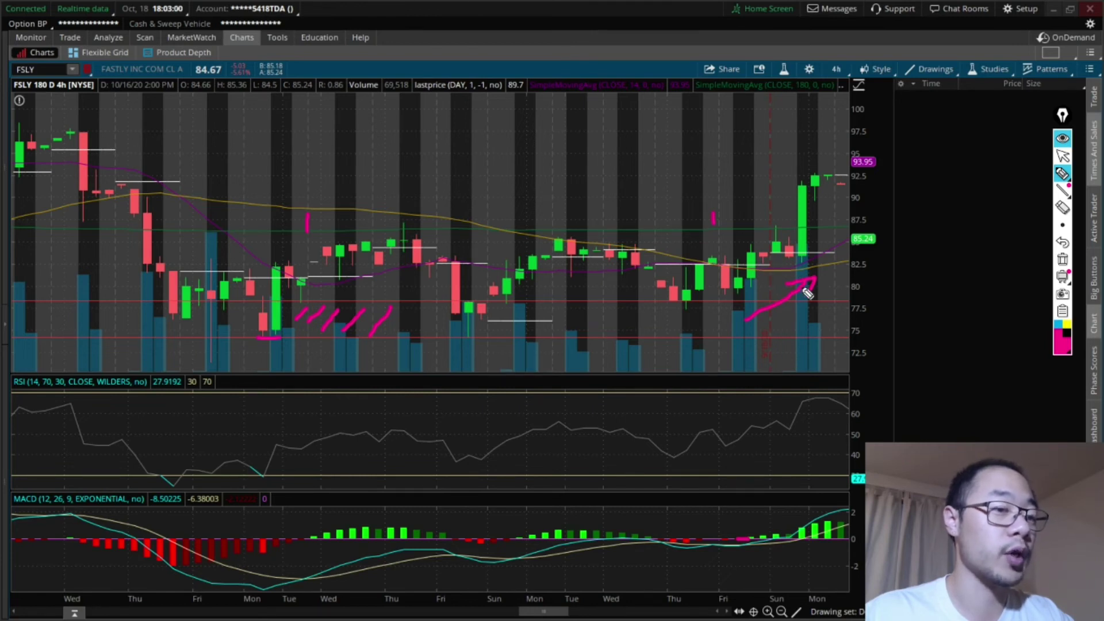
- Show the most recent FSLY price action and mark a filled spot on the upper red support line just ahead of the latest candles
scroll(666, 239, "down", 5)
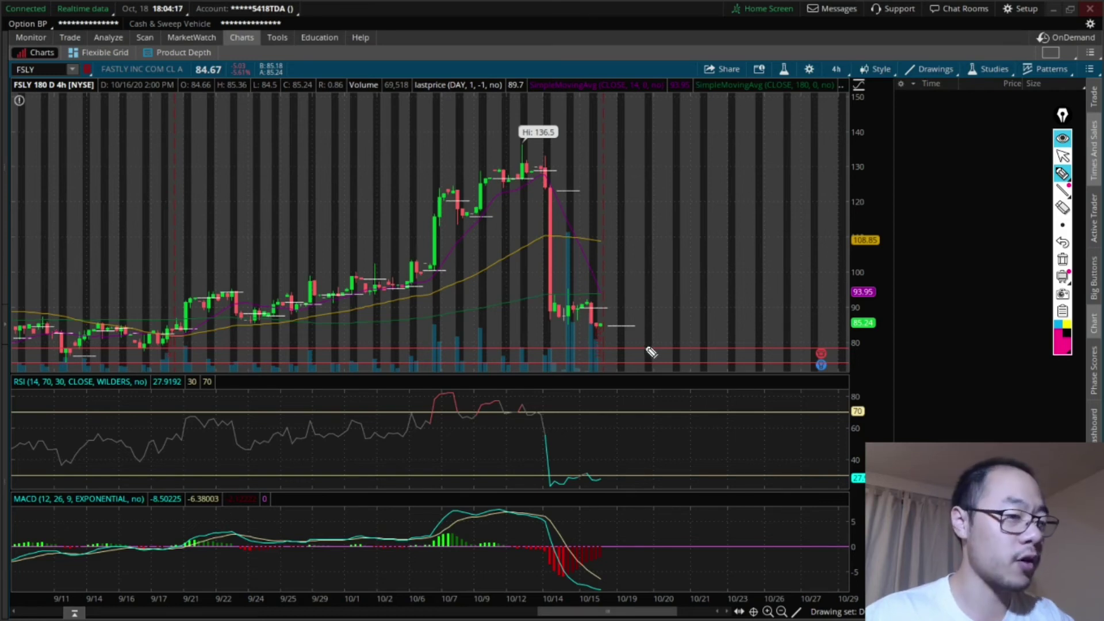
left_click_drag(652, 352, 656, 357)
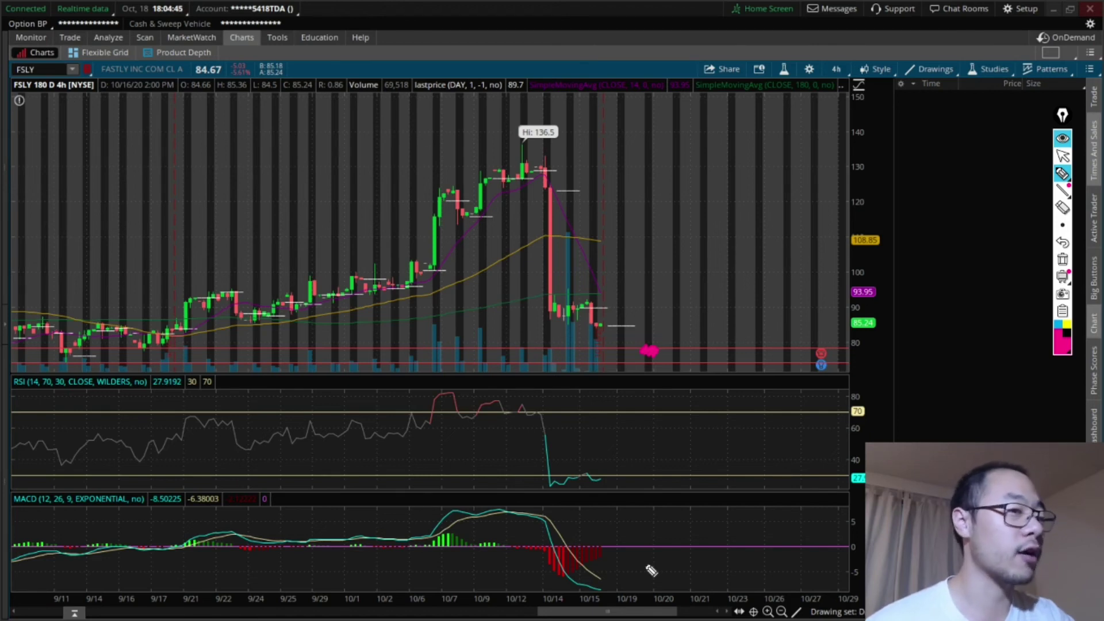
- Mark the MACD zero line near 10/21, extend the gold average downward, draw a breakout arrow from support and point an arrow at the event icons
left_click_drag(690, 550, 711, 550)
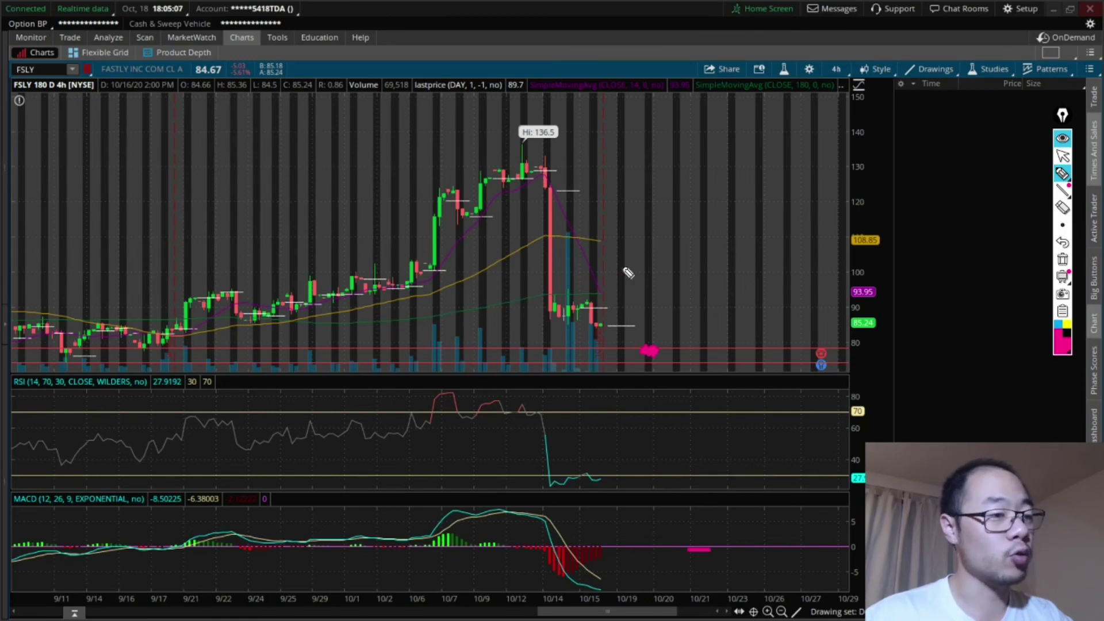
left_click_drag(604, 243, 692, 301)
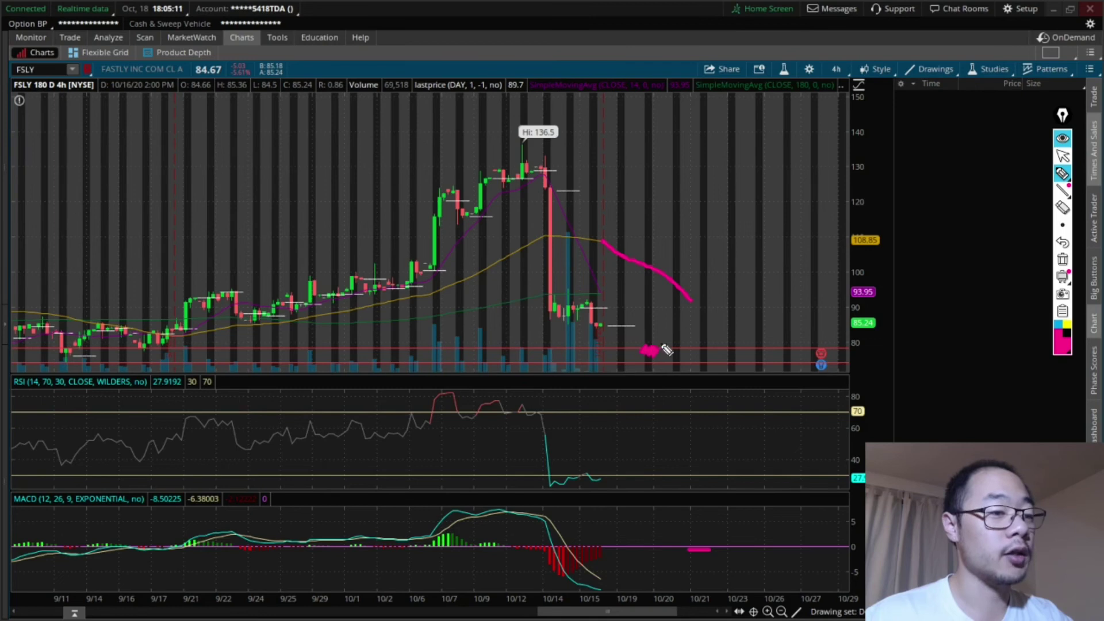
mouse_move(666, 347)
left_mouse_down()
mouse_move(730, 289)
mouse_move(739, 321)
left_mouse_up()
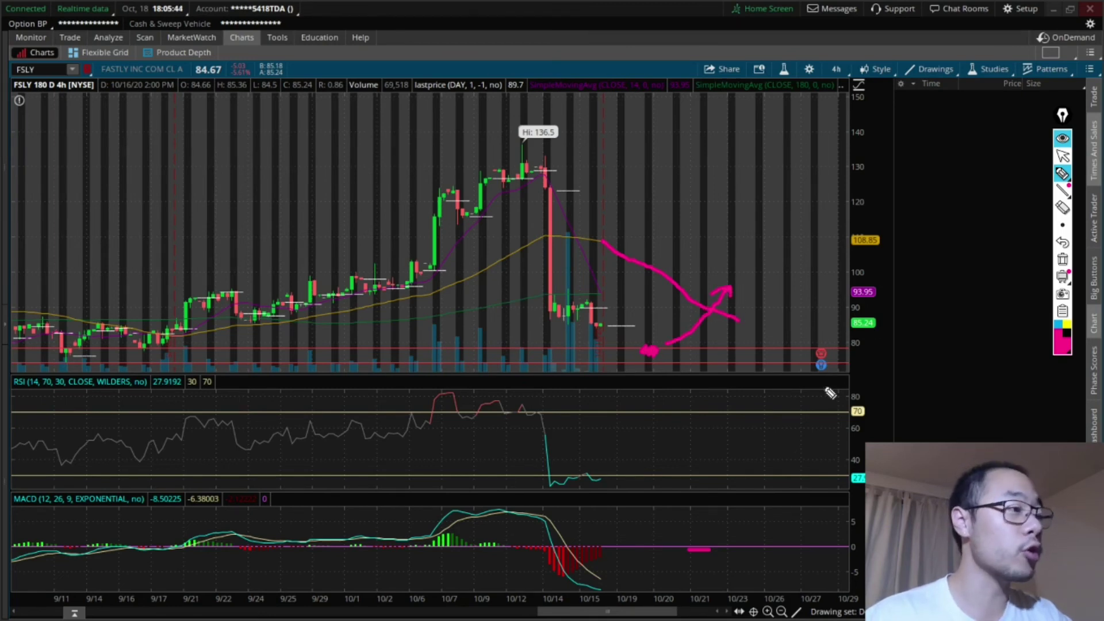
mouse_move(819, 297)
left_mouse_down()
mouse_move(823, 330)
mouse_move(829, 314)
left_mouse_up()
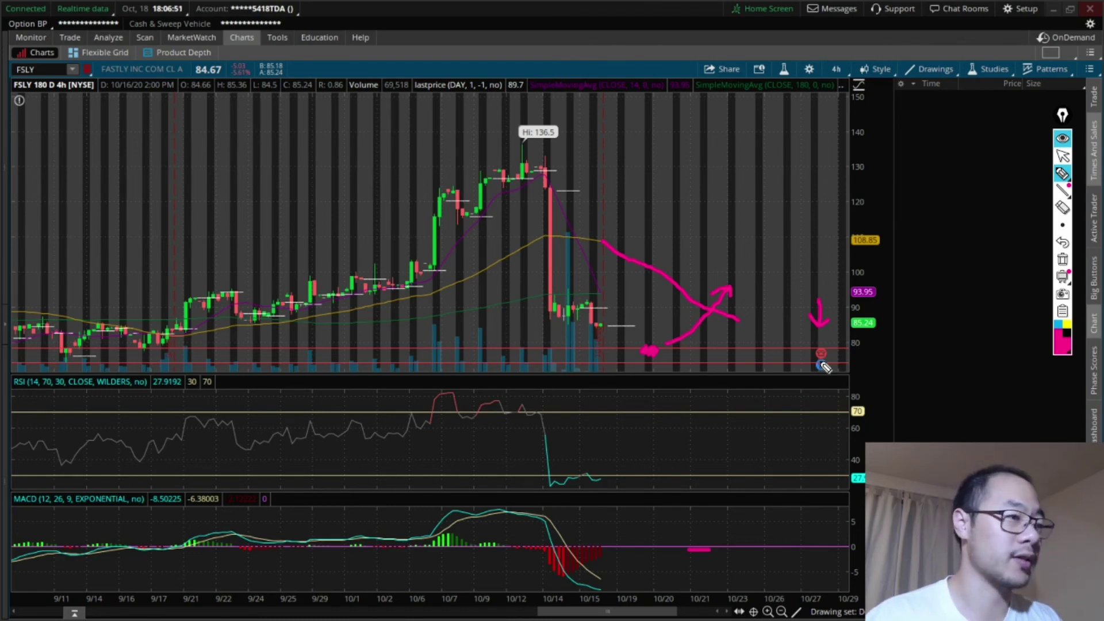
- Clear all annotations, hatch the zone between the two red support lines near 10/23 and draw a short down arrow at the lower line
key("ctrl+shift+c")
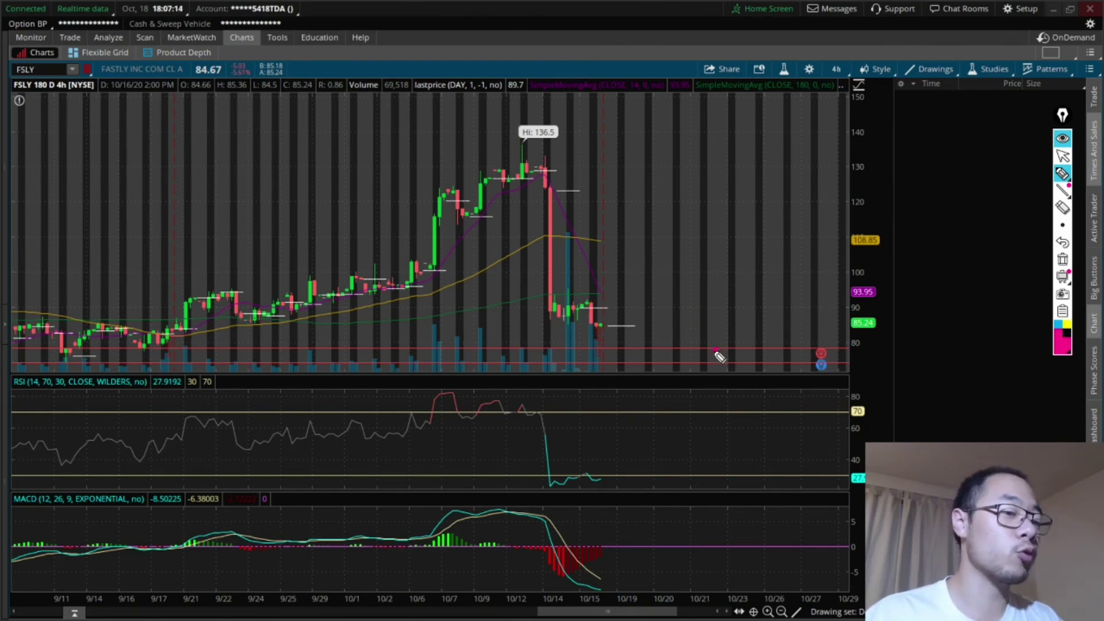
left_click_drag(717, 352, 741, 357)
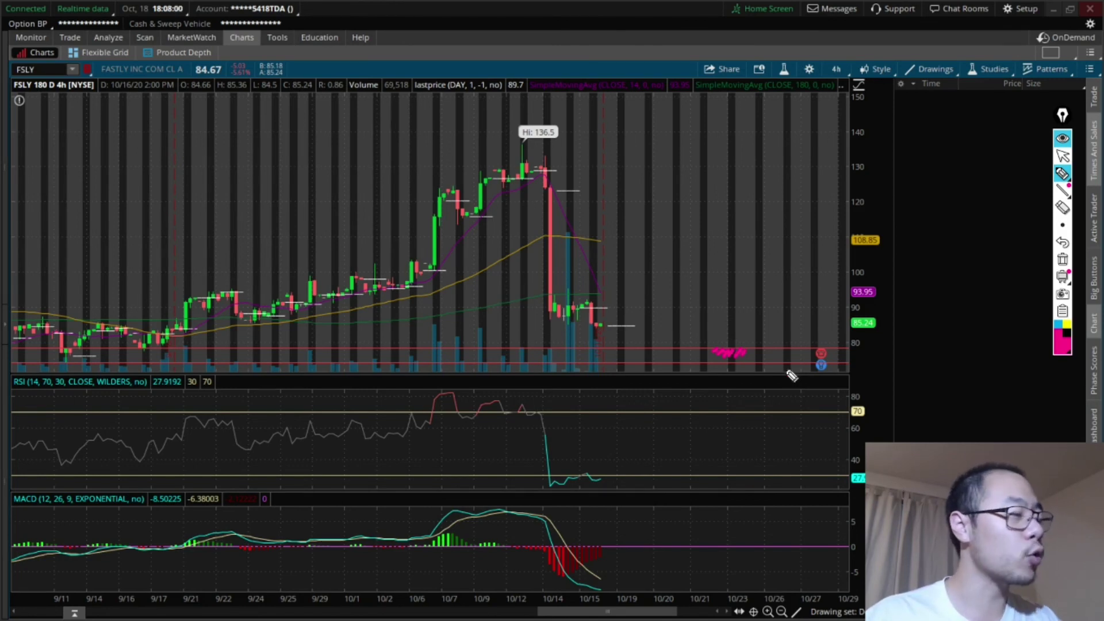
left_click_drag(774, 364, 774, 365)
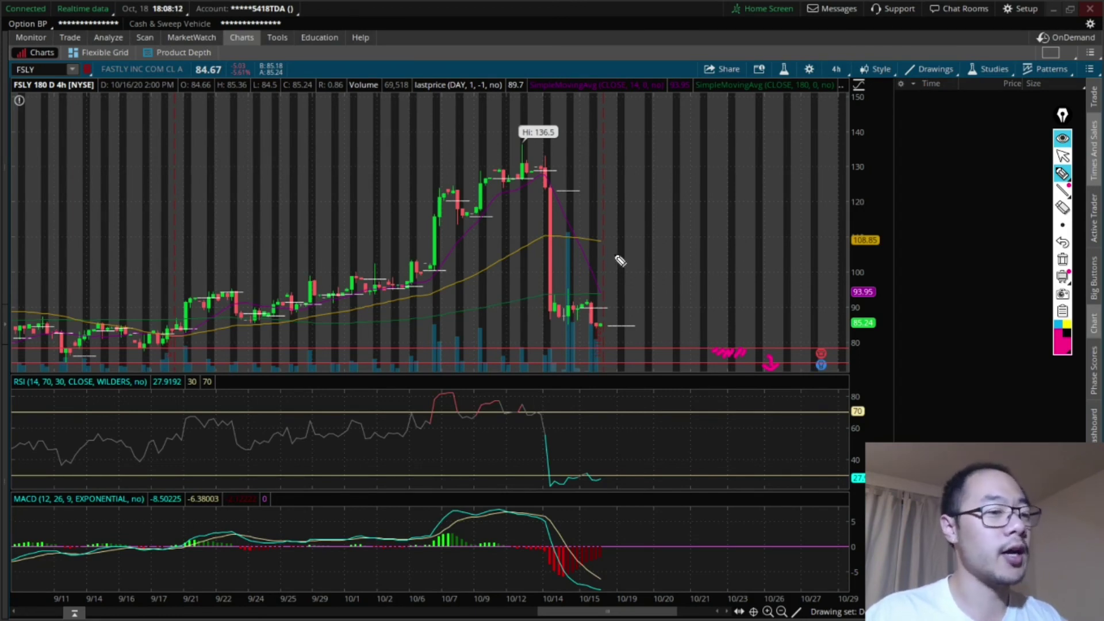
- Sketch a three-peak wave above the latest candles, widen the support hatching toward 10/21 and draw a rising arrow up to the wave
mouse_move(614, 255)
left_mouse_down()
mouse_move(646, 210)
mouse_move(650, 238)
mouse_move(680, 253)
mouse_move(707, 198)
mouse_move(741, 248)
mouse_move(782, 187)
mouse_move(802, 237)
left_mouse_up()
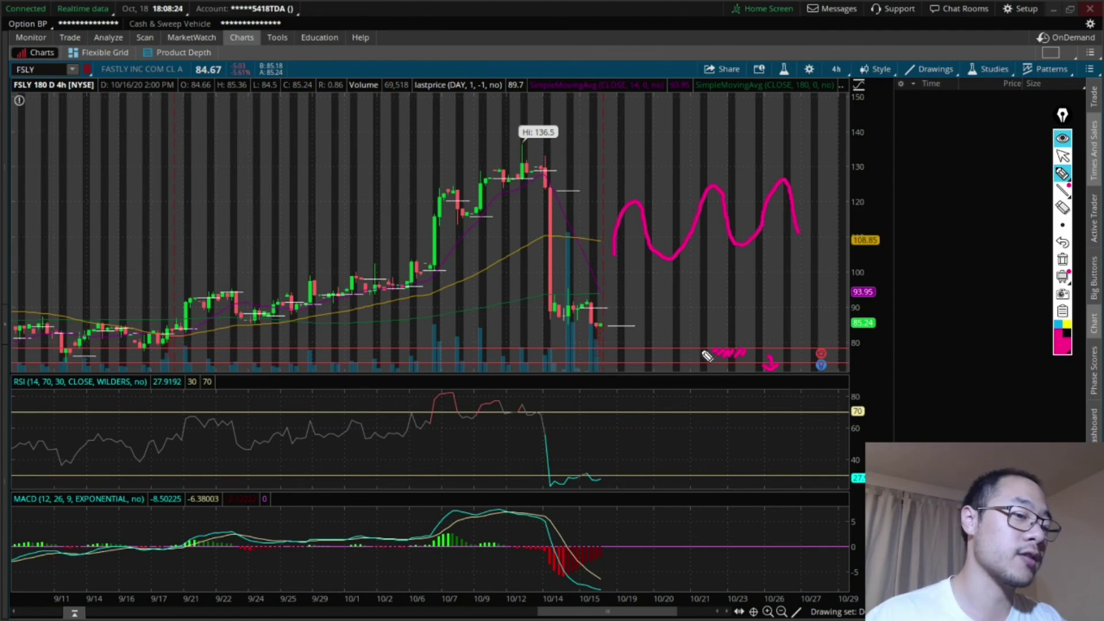
left_click_drag(713, 355, 714, 362)
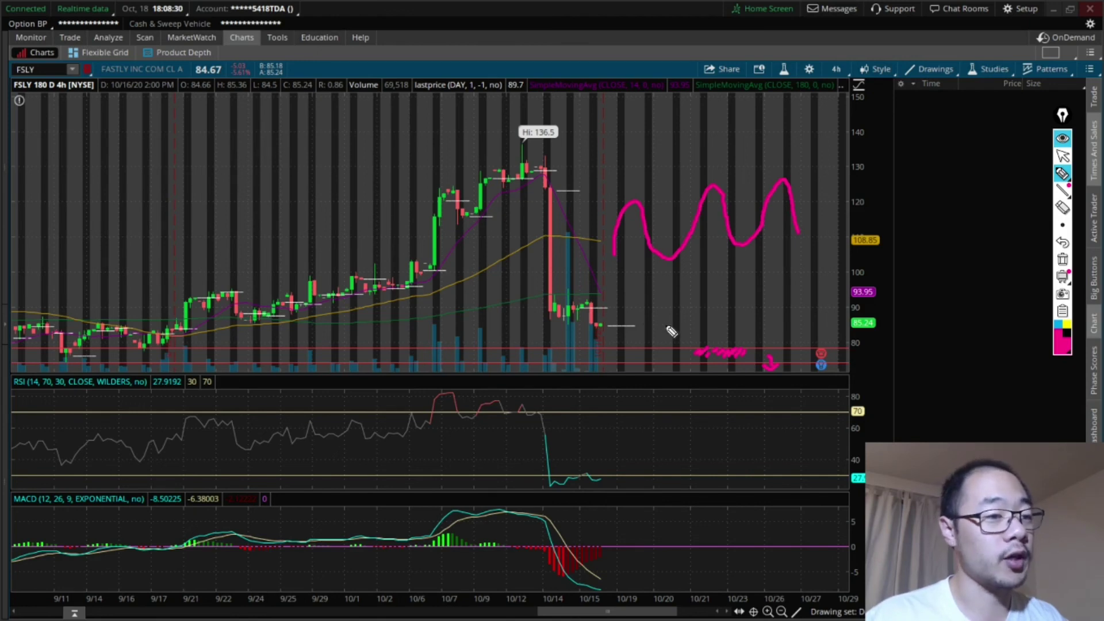
mouse_move(668, 326)
left_mouse_down()
mouse_move(737, 240)
mouse_move(722, 239)
mouse_move(745, 256)
left_mouse_up()
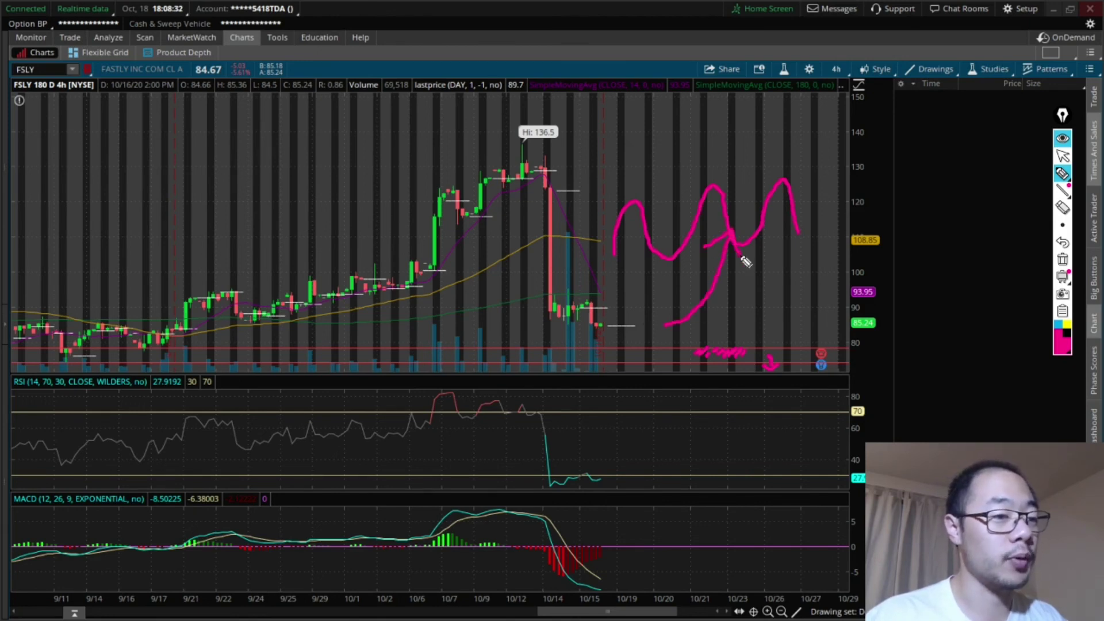